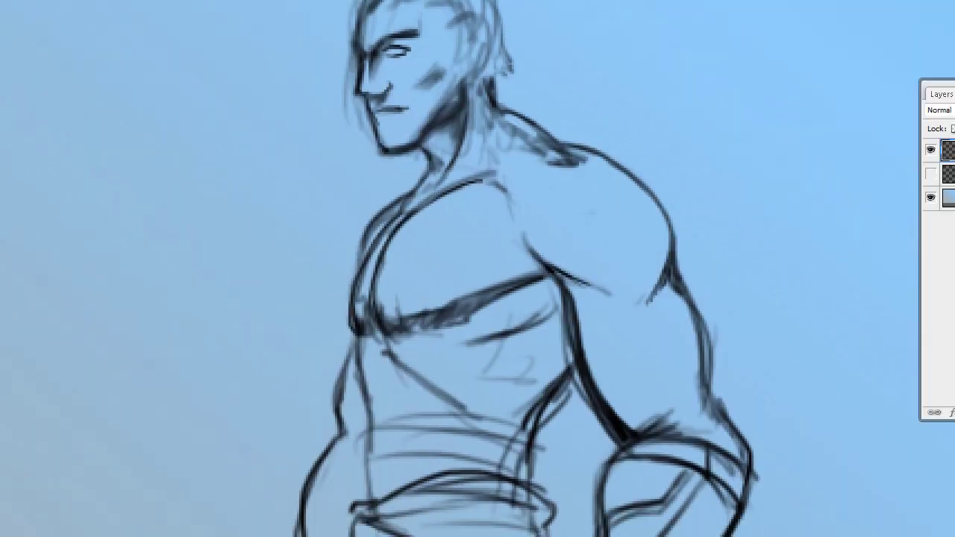
Step: On a new layer, paint flat grey over the hair, face, neck, chest and shoulder
key(ctrl+shift+alt+n)
mouse_move(384, 215)
mouse_down()
mouse_move(697, 21)
mouse_move(613, 141)
mouse_move(431, 276)
mouse_up()
mouse_move(478, 149)
mouse_down()
mouse_move(395, 103)
mouse_move(407, 161)
mouse_up()
key(bracketleft)
key(bracketleft)
key(bracketleft)
key(bracketleft)
drag(392, 229, 389, 215)
key(bracketright)
key(bracketright)
key(bracketright)
key(bracketright)
key(bracketright)
key(bracketright)
mouse_move(432, 289)
mouse_down()
mouse_move(433, 305)
mouse_move(530, 277)
mouse_move(450, 341)
mouse_up()
key(bracketleft)
key(bracketleft)
key(bracketleft)
key(bracketleft)
mouse_move(630, 404)
mouse_down()
mouse_move(465, 303)
mouse_move(446, 194)
mouse_move(398, 211)
mouse_up()
key(bracketright)
key(bracketright)
key(bracketright)
key(bracketright)
scroll(494, 315, down, 3)
mouse_move(495, 316)
mouse_down()
mouse_move(483, 244)
mouse_move(507, 378)
mouse_move(423, 188)
mouse_move(324, 305)
mouse_move(391, 231)
mouse_up()
Step: Fill the left chest edge, torso down to the hip, and lower-right apron with grey
drag(323, 157, 283, 190)
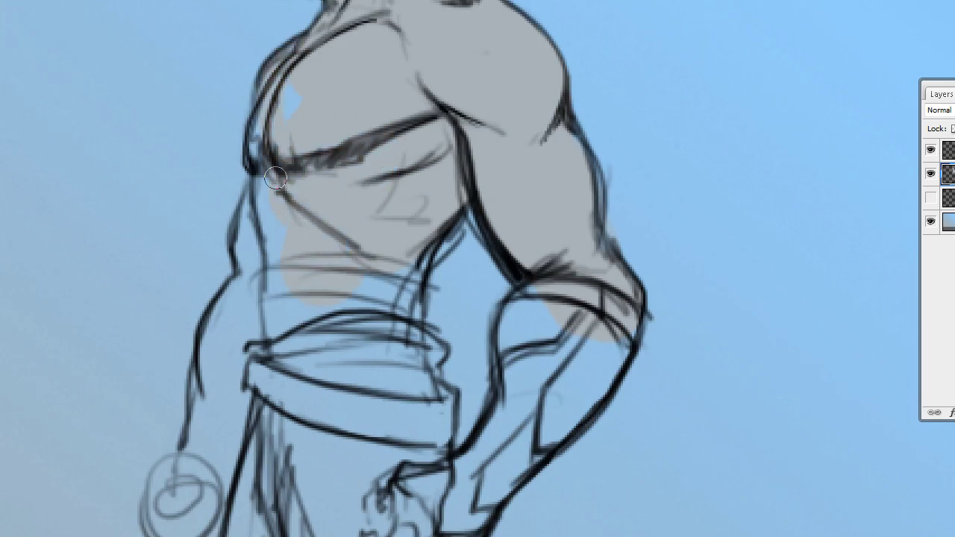
drag(283, 229, 327, 109)
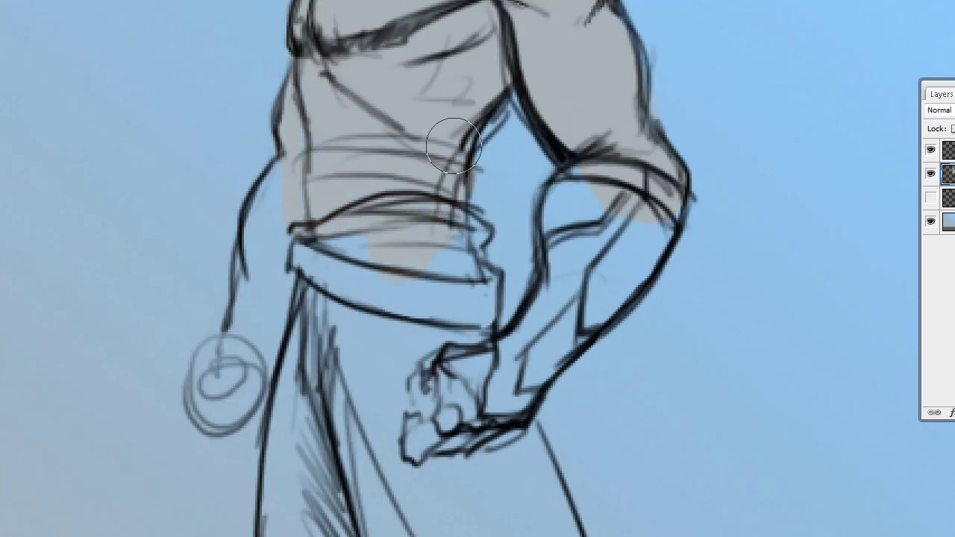
mouse_move(310, 241)
mouse_down()
mouse_move(260, 320)
mouse_move(298, 339)
mouse_up()
drag(603, 213, 502, 256)
drag(350, 363, 389, 130)
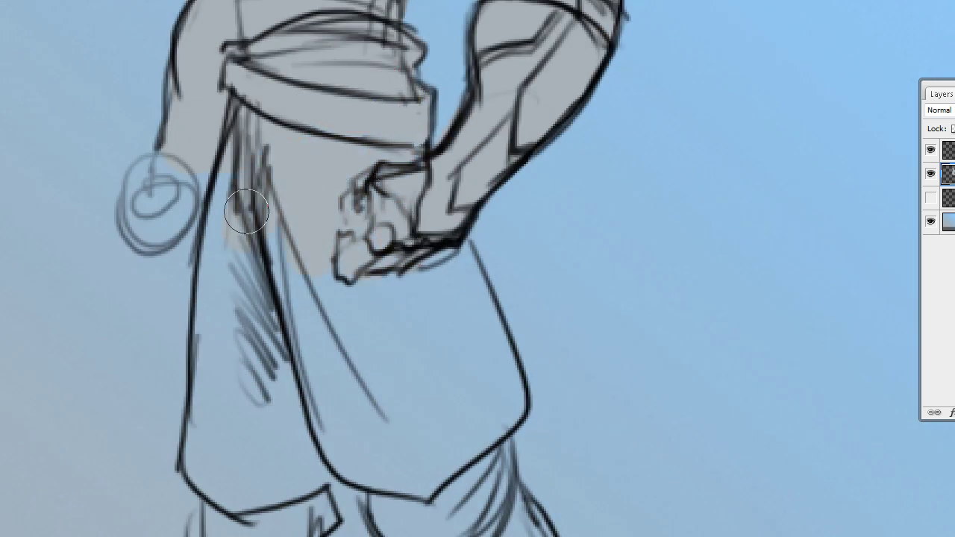
drag(322, 246, 499, 411)
Step: Paint grey over both lower legs and merge the grey layer into the line art
mouse_move(443, 488)
mouse_down()
mouse_move(454, 304)
mouse_move(503, 508)
mouse_move(474, 422)
mouse_move(473, 351)
mouse_move(513, 465)
mouse_move(508, 523)
mouse_up()
drag(268, 150, 288, 159)
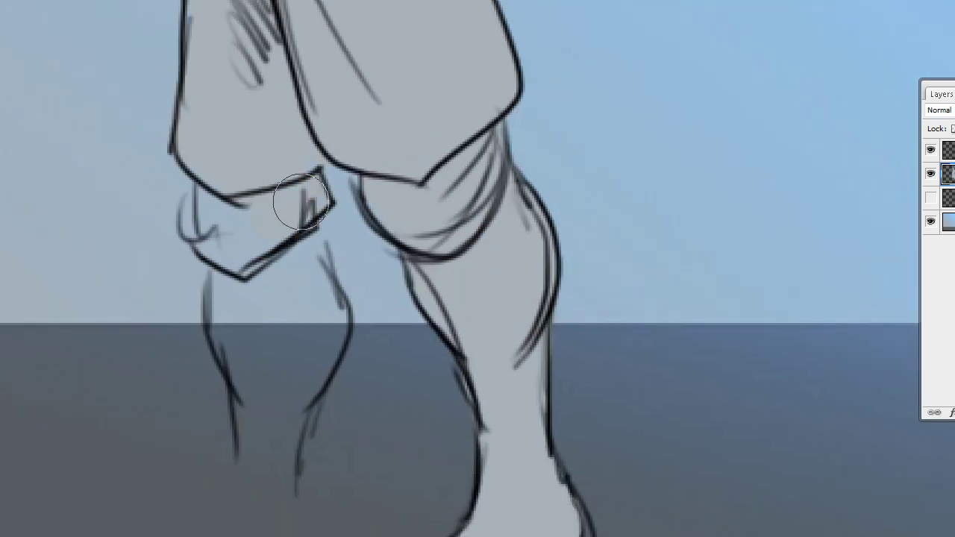
mouse_move(290, 270)
mouse_down()
mouse_move(277, 448)
mouse_move(234, 320)
mouse_up()
drag(267, 399, 282, 314)
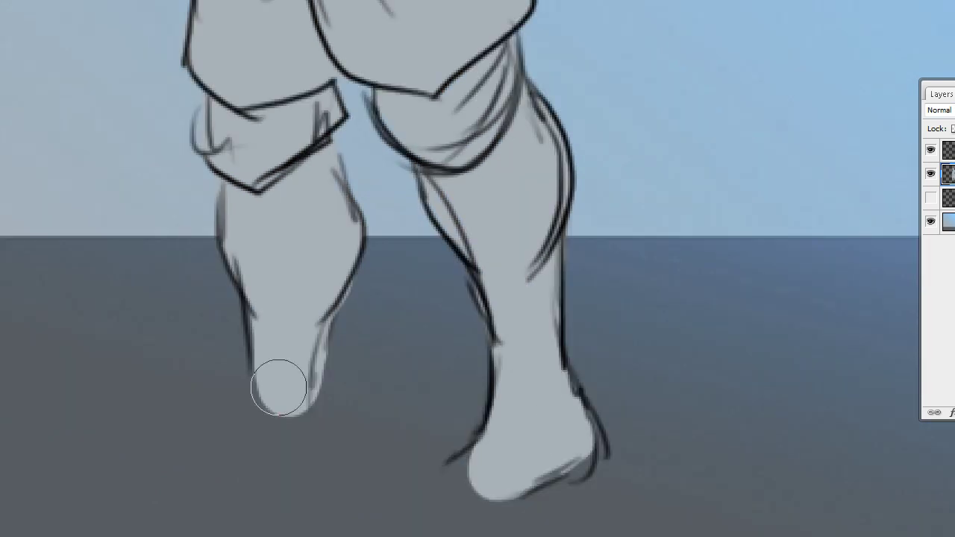
key(ctrl+e)
scroll(282, 314, up, 10)
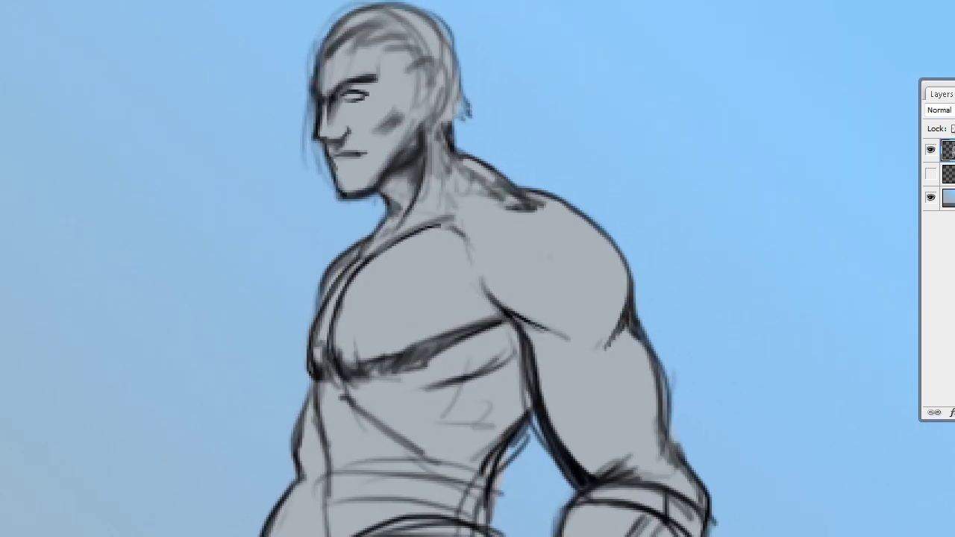
Step: Fit the whole figure on screen and leave full-screen view
scroll(478, 269, up, 5)
right_click(484, 332)
click(533, 340)
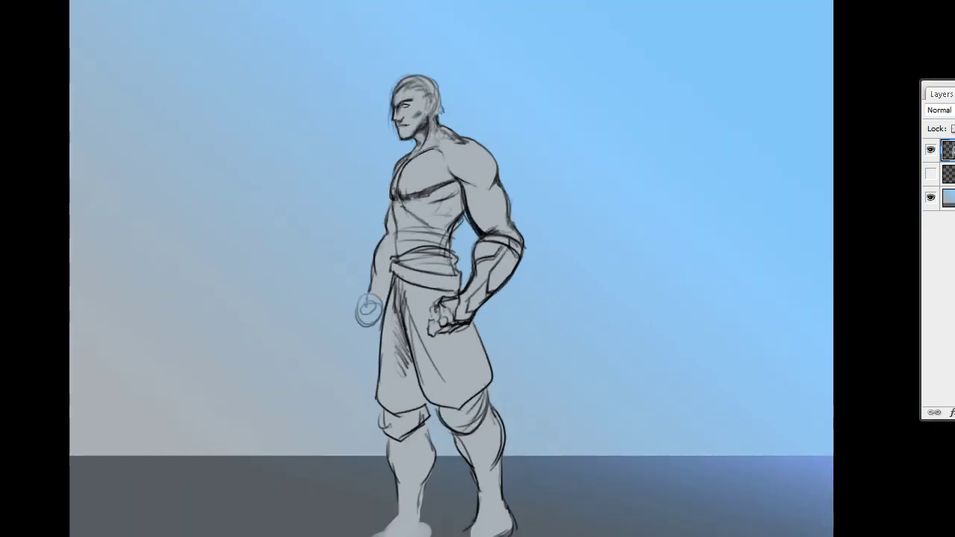
key(f)
Step: Resize the image to a width of 2000 pixels (2000 × 1500) in Image Size
right_click(33, 20)
click(82, 43)
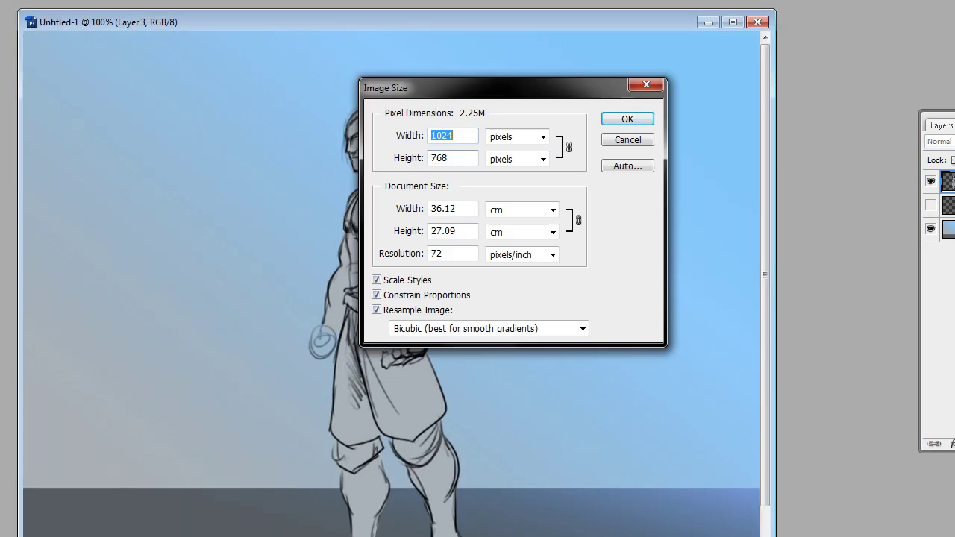
text(2000)
key(Return)
key(f)
scroll(477, 269, up, 2)
scroll(478, 269, down, 3)
scroll(477, 268, up, 4)
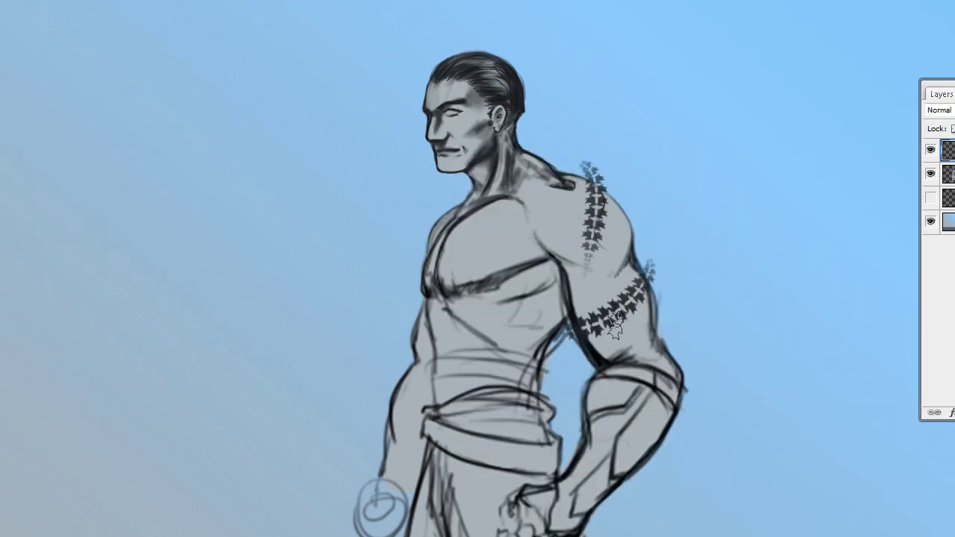
Step: Warp the star-column shoulder tattoo so it bends along the shoulder's curve
key(ctrl+plus)
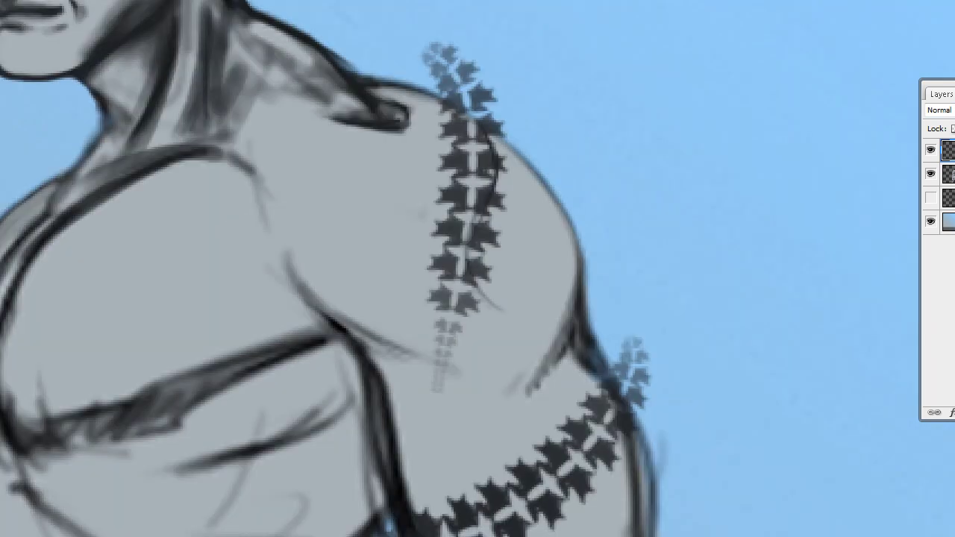
mouse_move(89, 219)
click(216, 379)
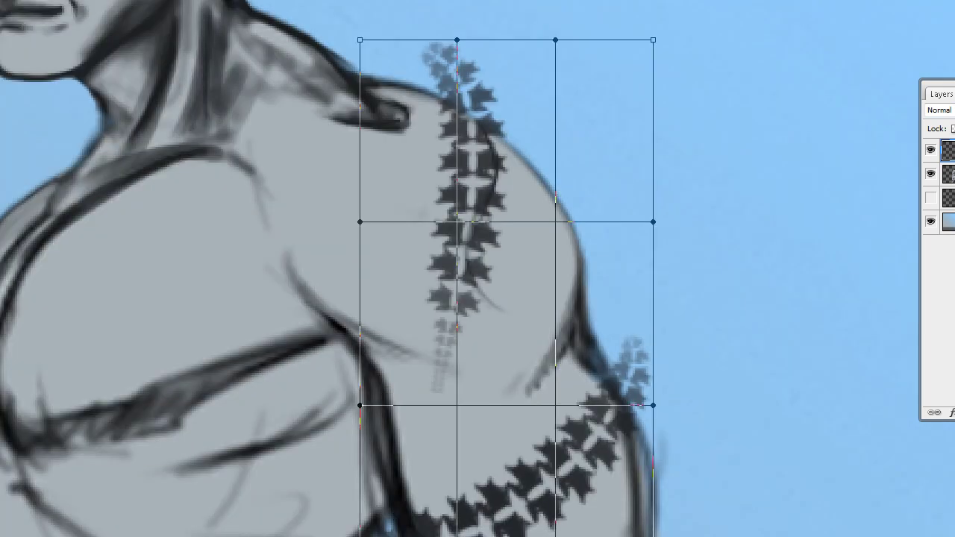
drag(653, 39, 567, 127)
drag(456, 164, 471, 153)
drag(395, 448, 399, 435)
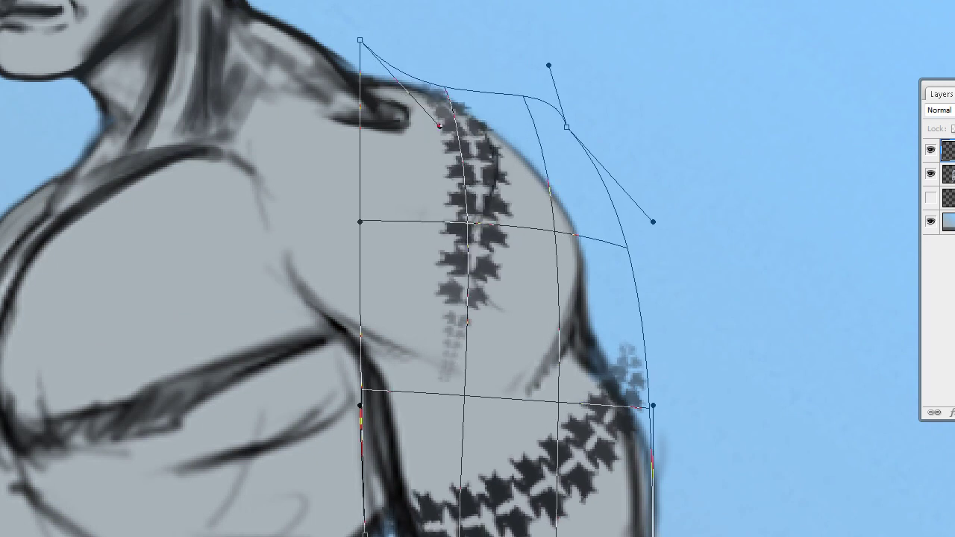
drag(653, 406, 626, 413)
key(Return)
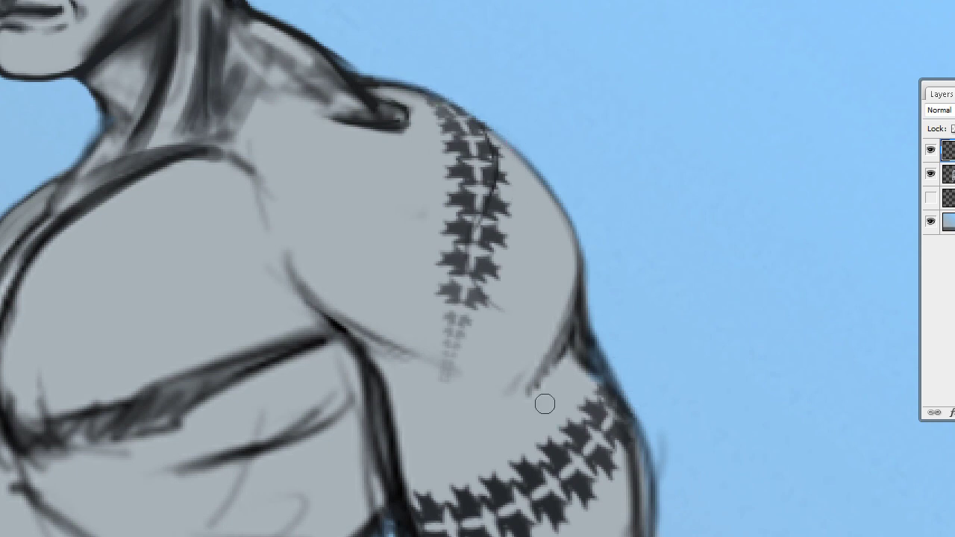
Step: Save the document as a PSD, accepting Maximize Compatibility
scroll(528, 405, up, 3)
key(])
key(])
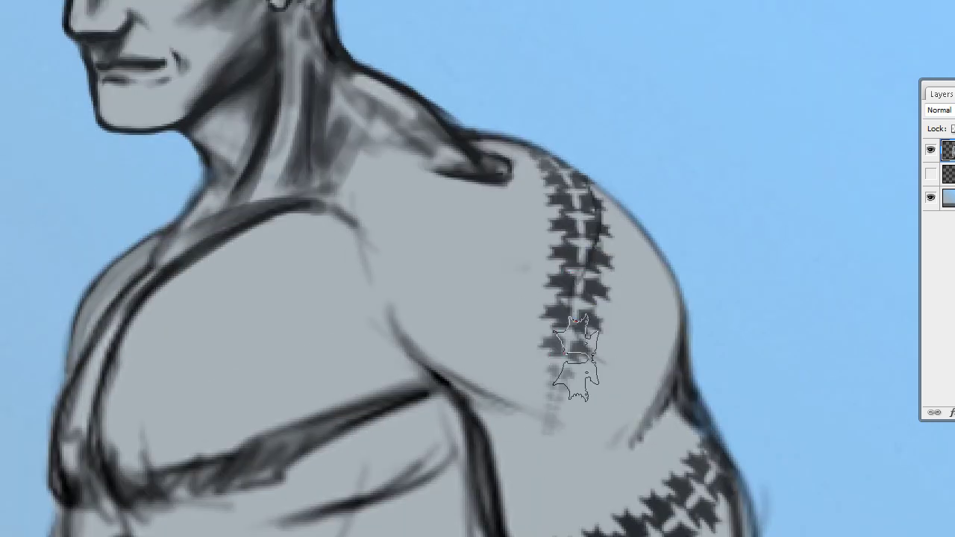
right_click(443, 278)
key(Escape)
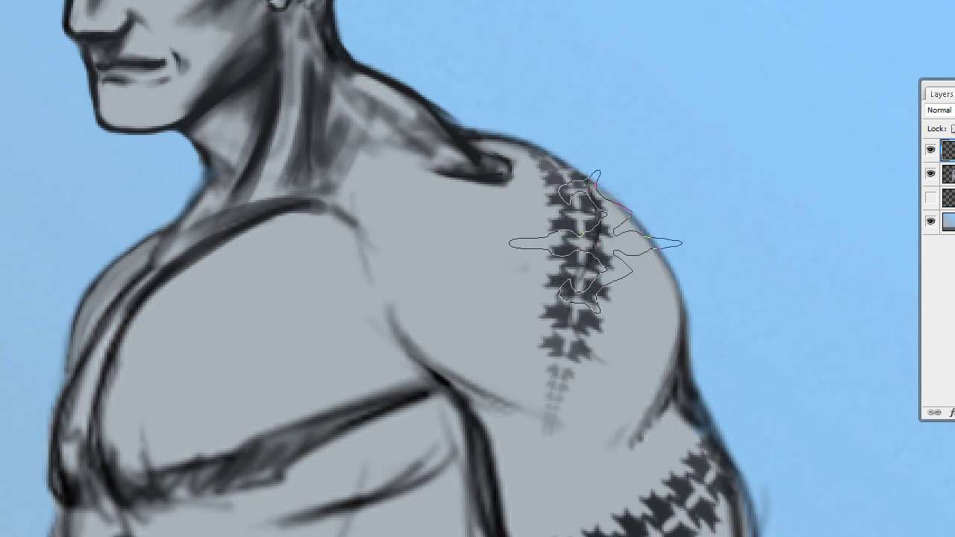
key(ctrl+s)
key(Return)
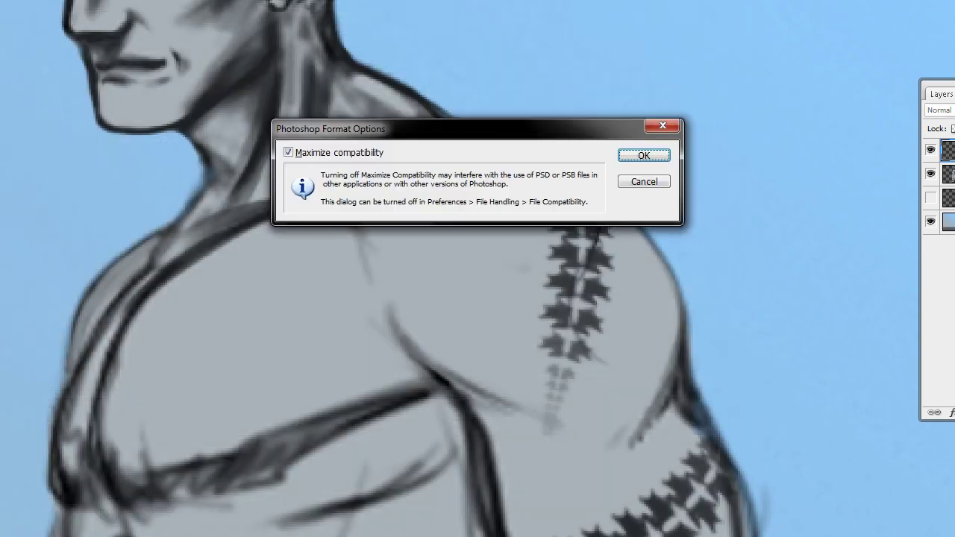
key(Return)
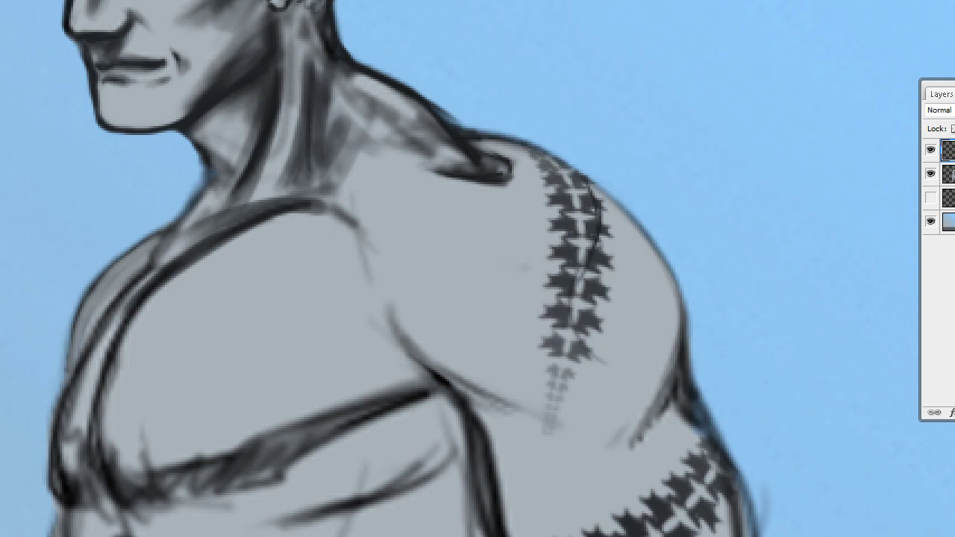
Step: Paint soft strokes along the back and the arm
right_click(560, 299)
key(Return)
drag(644, 383, 627, 447)
drag(403, 314, 527, 418)
Step: Load the figure's outline as a selection and contract it by 3 pixels
right_click(369, 217)
click(405, 222)
click(948, 173)
ctrl+click(948, 173)
key(alt+s)
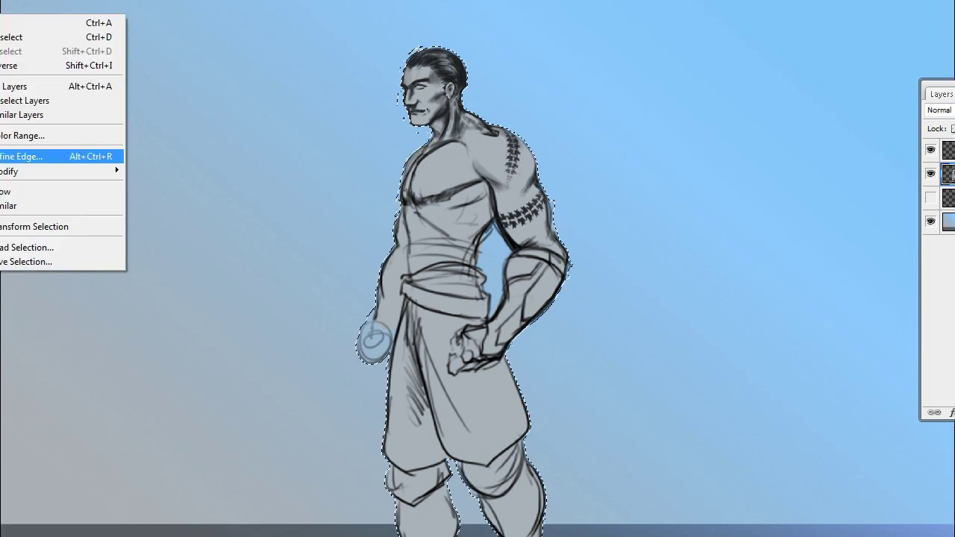
key(m)
key(Down)
key(Down)
key(Down)
key(Return)
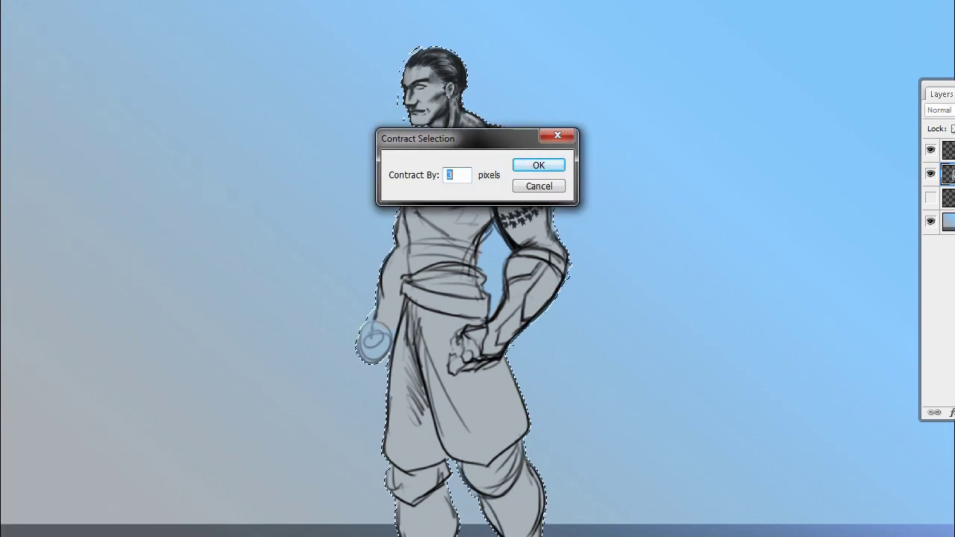
key(Return)
Step: On a new layer, drag a foreground-to-transparent gradient from lower right to upper left across the figure
key(ctrl+shift+alt+n)
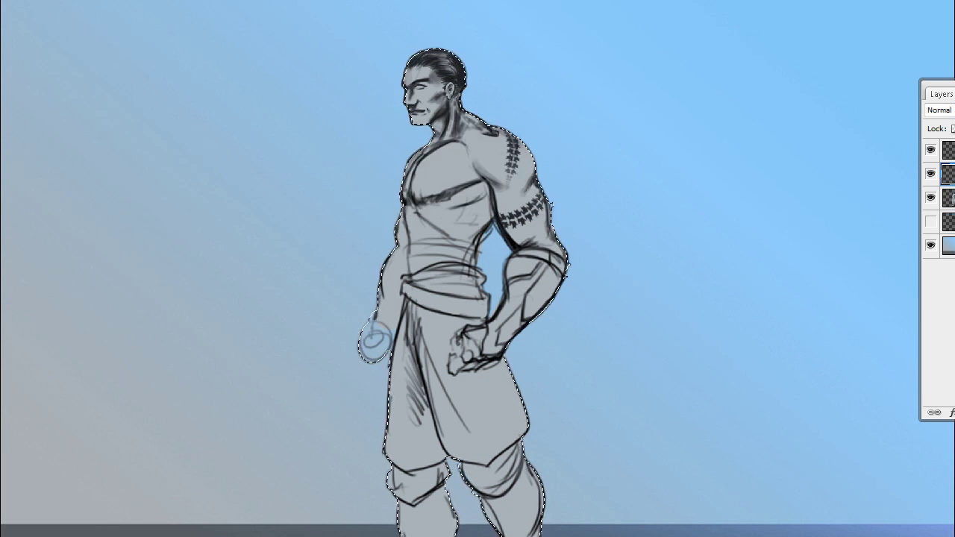
double_click(200, 293)
key(Return)
key(Return)
drag(447, 67, 447, 373)
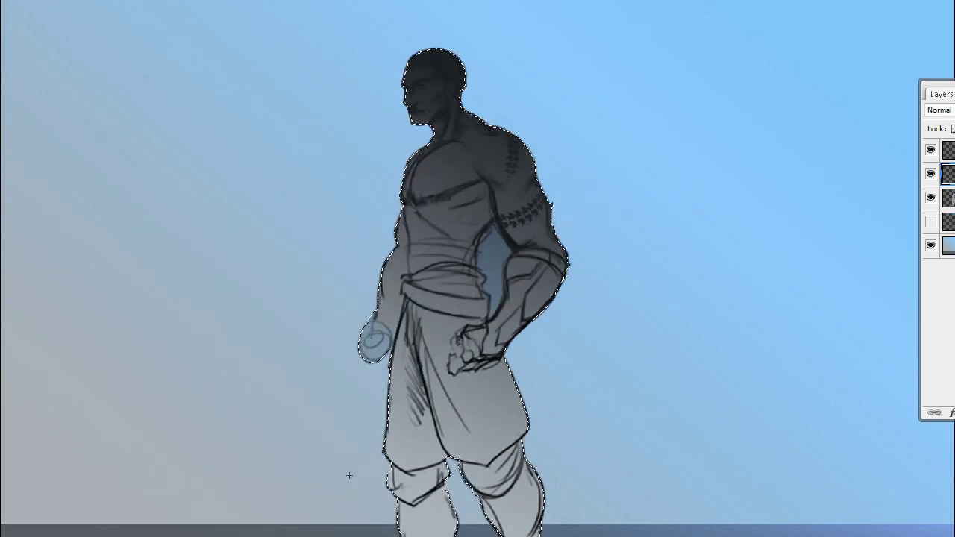
drag(463, 522, 518, 112)
key(ctrl+z)
drag(326, 390, 587, 58)
key(ctrl+z)
drag(700, 427, 268, 90)
key(ctrl+z)
drag(699, 447, 298, 79)
key(ctrl+plus)
key(ctrl+plus)
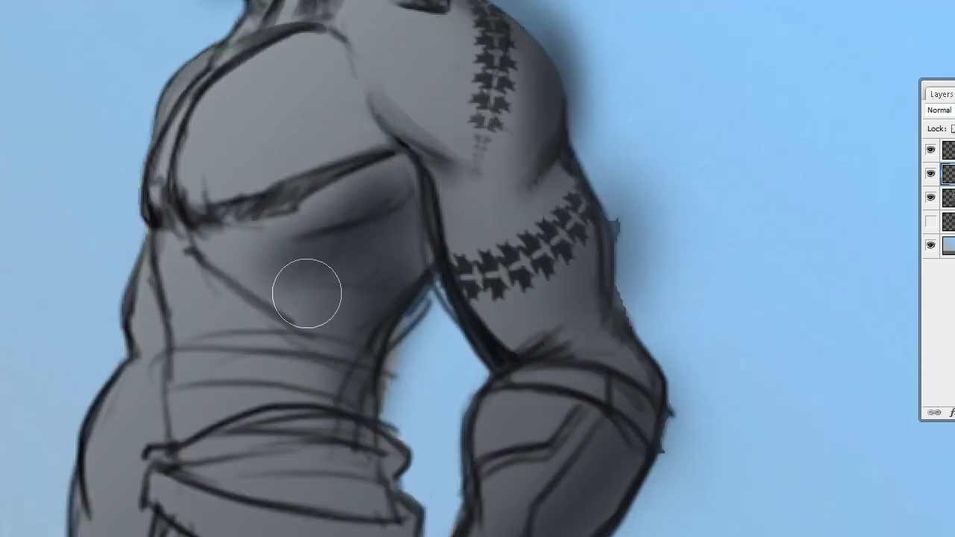
Step: Shade dark strokes over the chest, under the belt and around the hand and cloak edge
scroll(207, 359, down, 5)
scroll(206, 358, left, 2)
mouse_move(303, 336)
mouse_down()
mouse_move(368, 311)
mouse_move(465, 416)
mouse_move(275, 415)
mouse_up()
scroll(275, 415, down, 3)
mouse_move(501, 358)
mouse_down()
mouse_move(473, 369)
mouse_move(372, 351)
mouse_up()
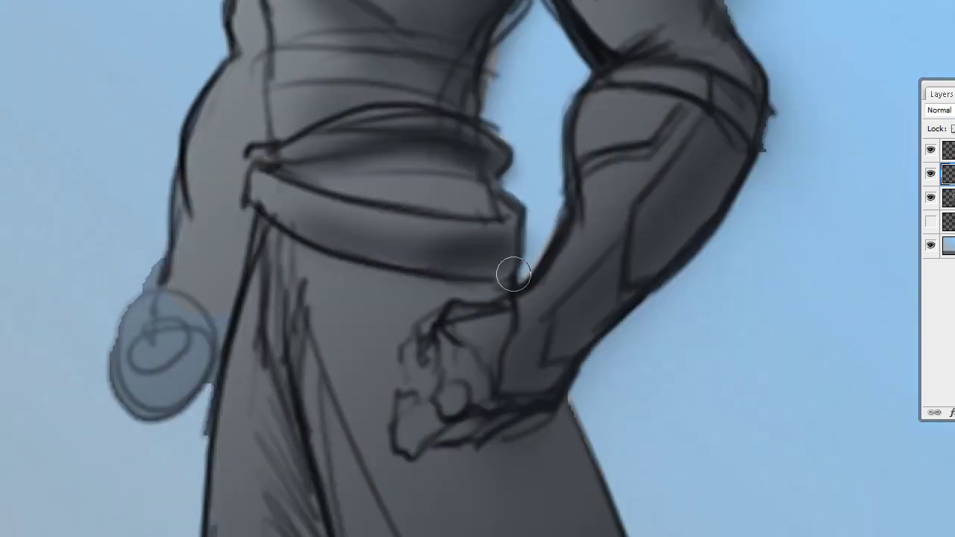
mouse_move(418, 269)
mouse_down()
mouse_move(420, 346)
mouse_move(403, 400)
mouse_move(552, 393)
mouse_move(483, 504)
mouse_move(448, 190)
mouse_move(545, 159)
mouse_move(552, 418)
mouse_up()
scroll(545, 159, up, 8)
scroll(477, 299, down, 9)
scroll(423, 496, up, 6)
drag(336, 246, 424, 496)
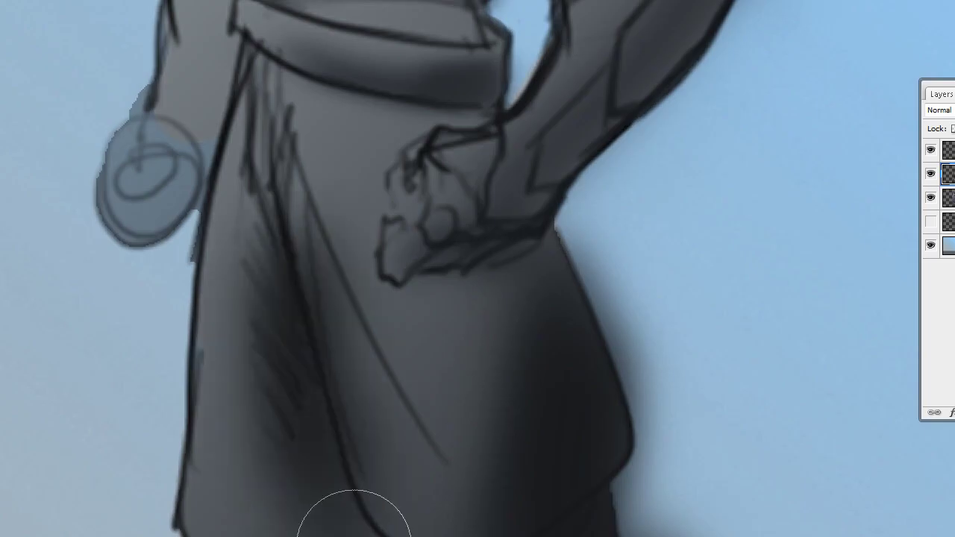
Step: Switch to a 27 px hard round brush and paint a light stroke along the cloak edge
right_click(625, 262)
drag(698, 153, 655, 154)
click(694, 261)
key(Return)
mouse_move(594, 213)
mouse_down()
mouse_move(617, 272)
mouse_move(608, 187)
mouse_move(674, 490)
mouse_up()
Step: Add further brush strokes along the cloak edge and torso
scroll(633, 278, down, 3)
mouse_move(633, 278)
mouse_down()
mouse_move(619, 373)
mouse_move(672, 440)
mouse_up()
scroll(629, 214, down, 3)
mouse_move(629, 213)
mouse_down()
mouse_move(665, 337)
mouse_move(638, 259)
mouse_up()
scroll(638, 259, down, 3)
drag(620, 172, 610, 348)
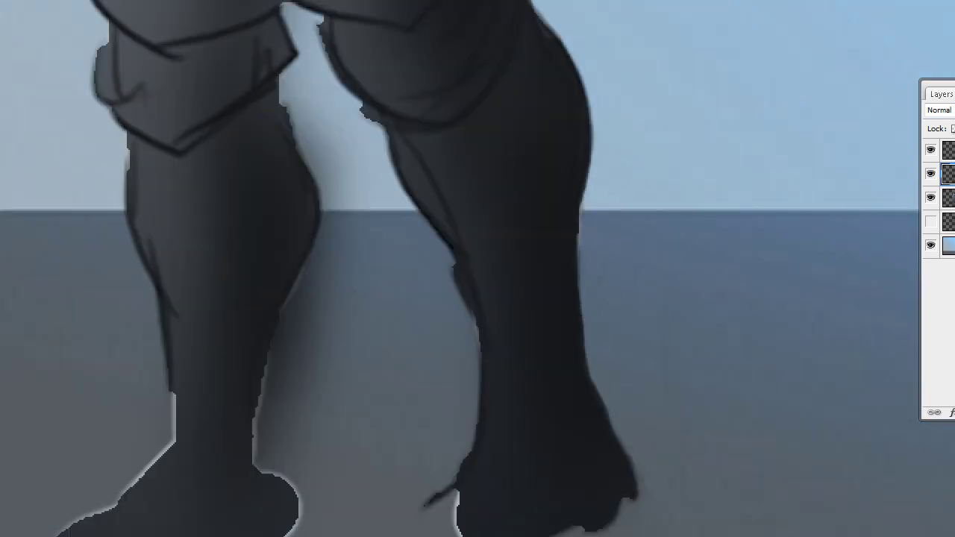
scroll(610, 348, down, 1)
scroll(610, 348, left, 1)
mouse_move(356, 343)
mouse_down()
mouse_move(409, 180)
mouse_move(354, 341)
mouse_move(357, 418)
mouse_up()
scroll(461, 275, up, 3)
drag(448, 232, 478, 351)
scroll(451, 280, down, 2)
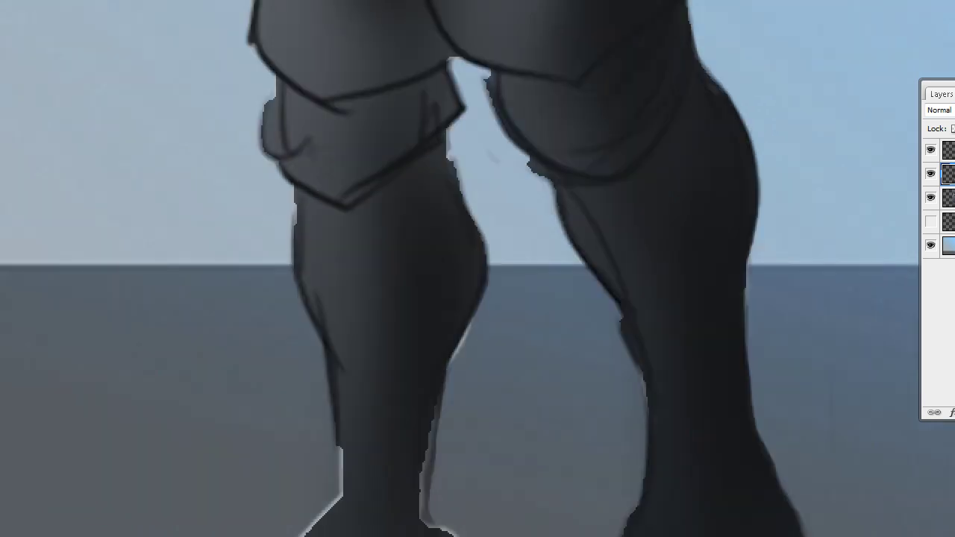
scroll(378, 280, up, 6)
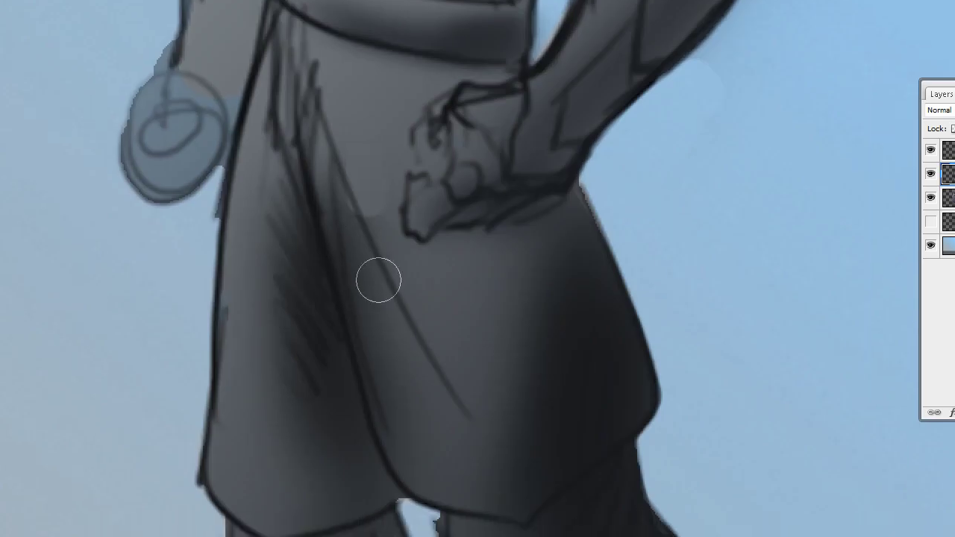
mouse_move(379, 280)
mouse_down()
mouse_move(415, 408)
mouse_move(444, 271)
mouse_move(447, 384)
mouse_up()
scroll(475, 291, up, 4)
scroll(475, 291, right, 1)
Step: Paint background blue along the arm's outer edge and over the grey haze at the shoulder top
drag(614, 349, 721, 202)
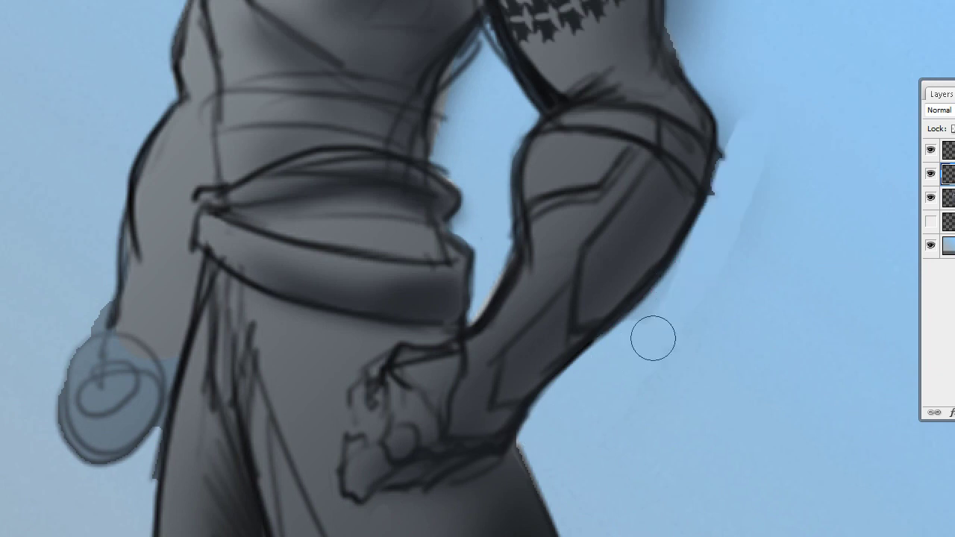
scroll(578, 169, up, 4)
mouse_move(537, 150)
mouse_down()
mouse_move(512, 33)
mouse_move(529, 125)
mouse_move(582, 266)
mouse_move(577, 463)
mouse_up()
key(ctrl+z)
key(ctrl+z)
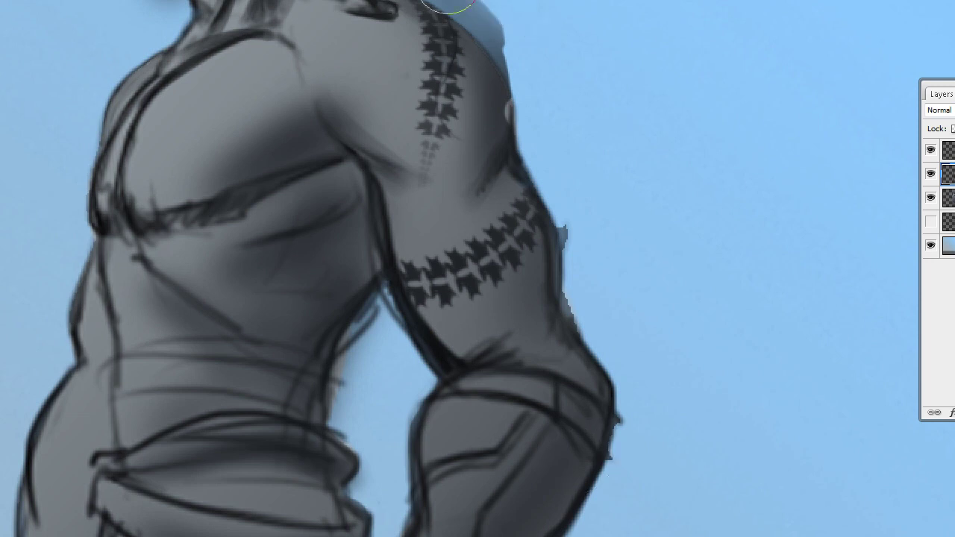
drag(418, 4, 506, 11)
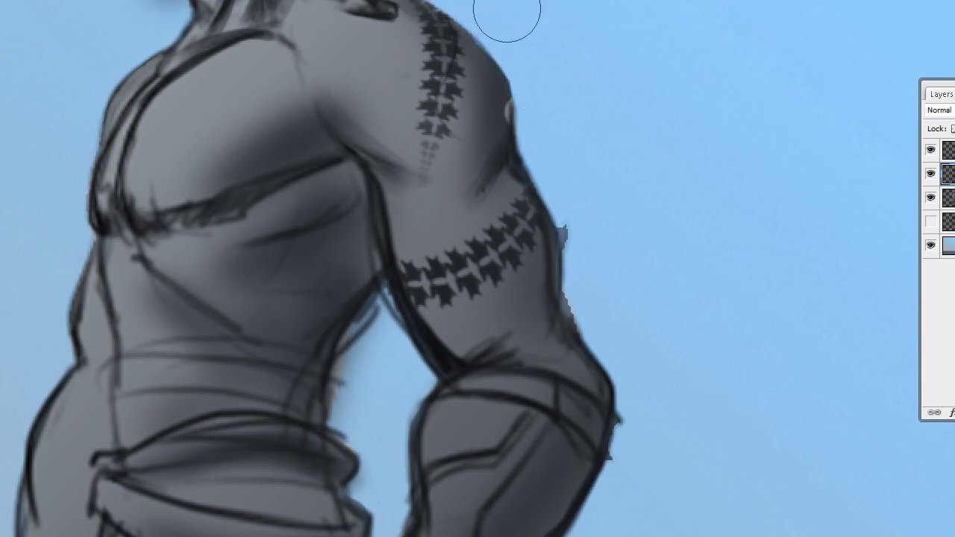
scroll(541, 273, down, 2)
scroll(550, 324, up, 2)
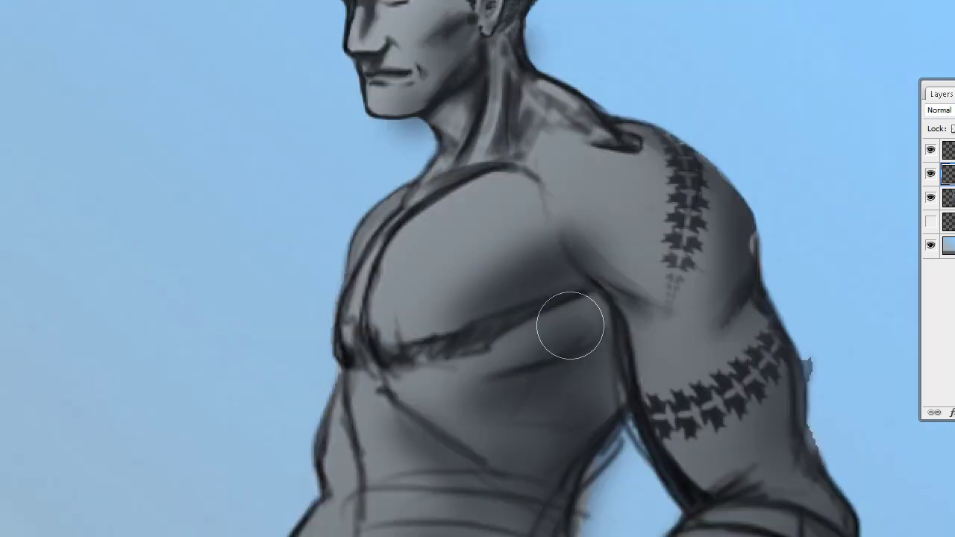
Step: Merge the shading layer down, leaving three layers
right_click(491, 320)
key(Return)
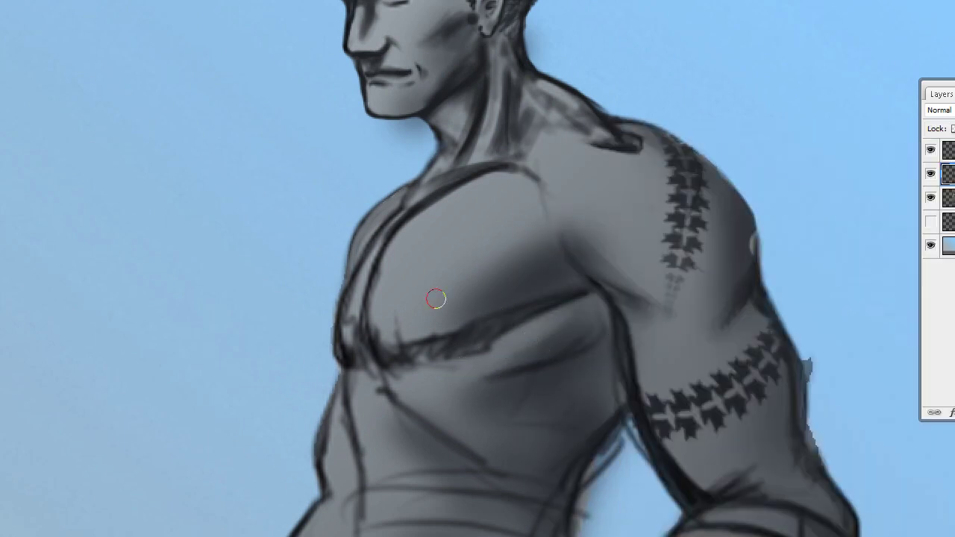
scroll(525, 290, down, 3)
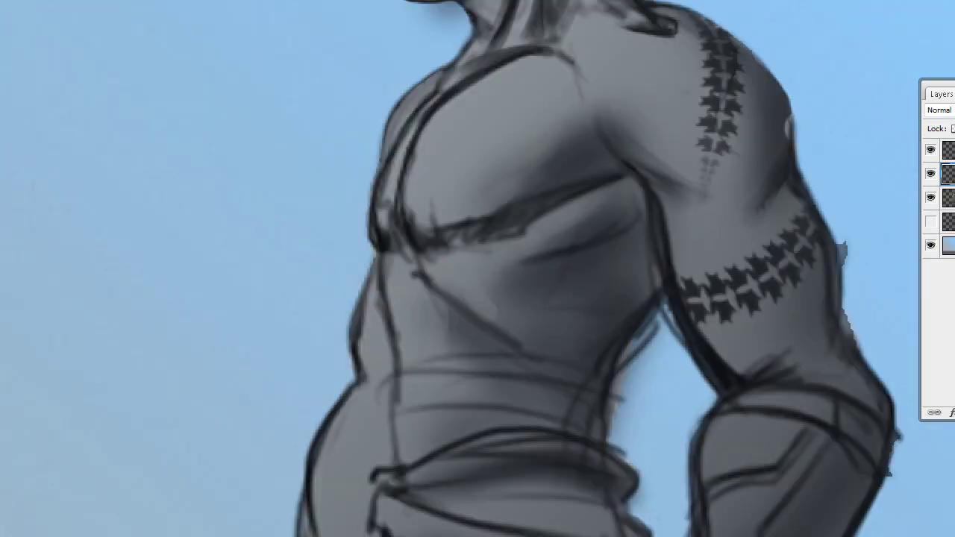
scroll(468, 289, down, 5)
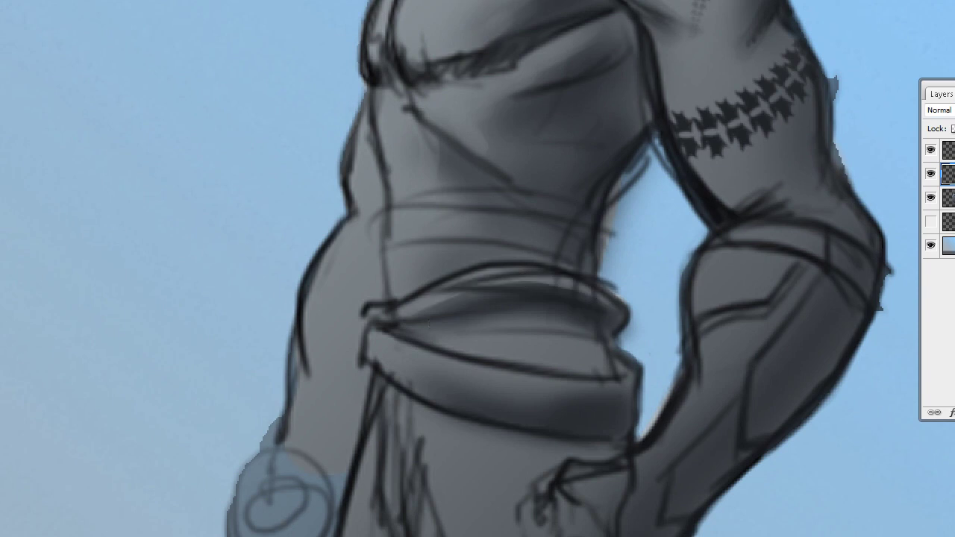
scroll(468, 283, down, 1)
scroll(520, 368, right, 6)
scroll(568, 186, down, 2)
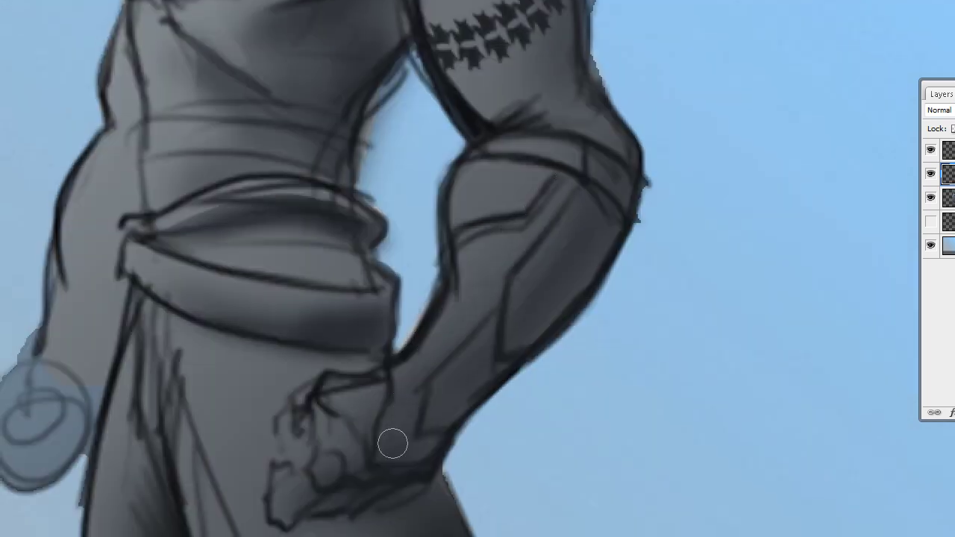
scroll(451, 279, up, 10)
key(ctrl+e)
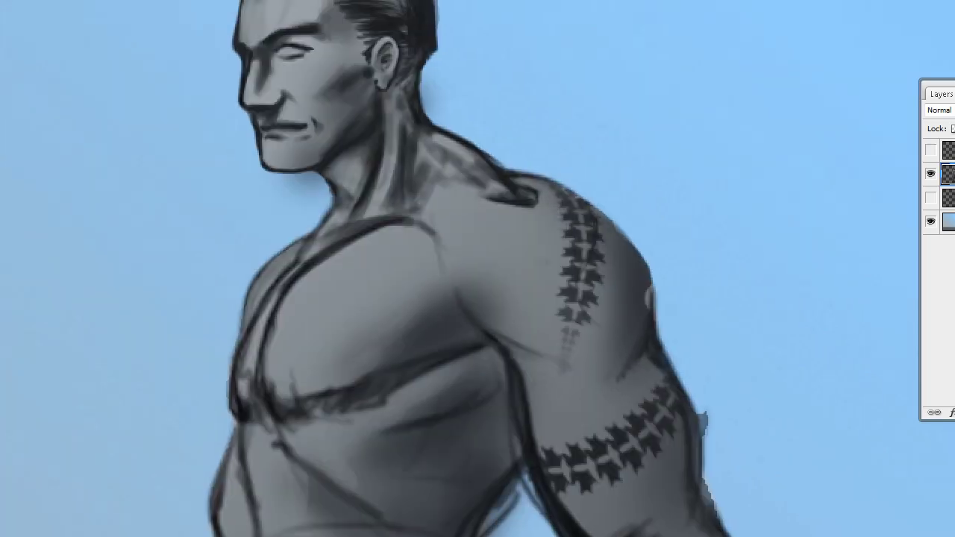
scroll(402, 219, down, 10)
scroll(478, 269, up, 10)
scroll(393, 346, up, 2)
Step: Add a new layer and pick a warm light grey as the highlight colour
scroll(477, 269, up, 2)
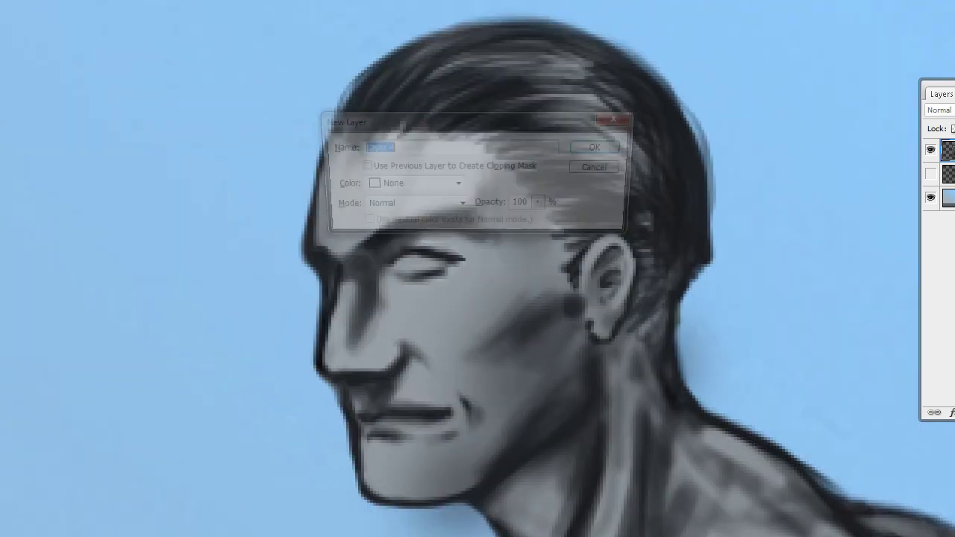
key(ctrl+shift+alt+n)
click(39, 94)
click(36, 77)
click(46, 89)
click(236, 238)
click(41, 79)
click(372, 55)
Step: Brush highlights onto the forehead, nose bridge, cheeks, brow and temple
mouse_move(452, 185)
mouse_down()
mouse_move(399, 230)
mouse_move(461, 162)
mouse_move(411, 206)
mouse_move(406, 168)
mouse_move(379, 186)
mouse_move(424, 151)
mouse_move(346, 224)
mouse_move(337, 180)
mouse_move(315, 234)
mouse_up()
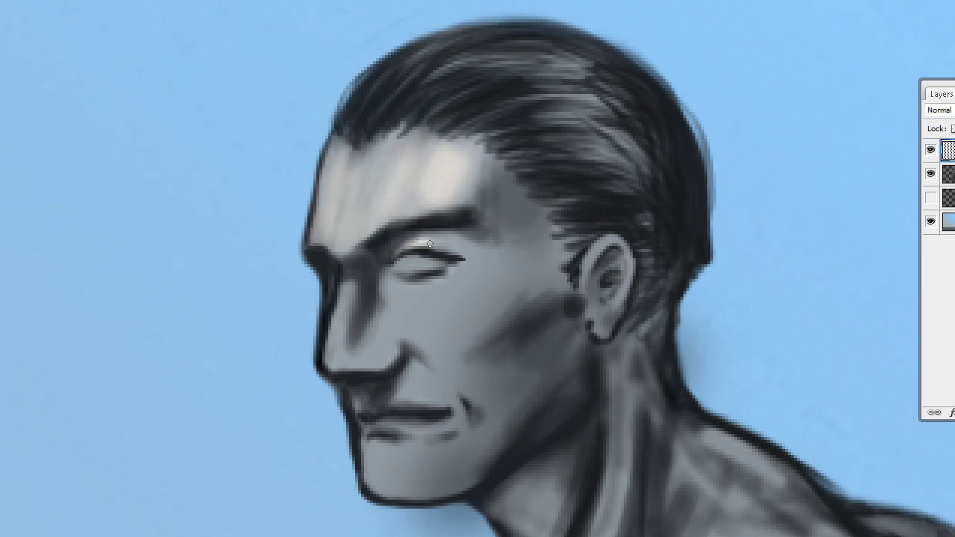
mouse_move(350, 303)
mouse_down()
mouse_move(327, 340)
mouse_move(341, 297)
mouse_up()
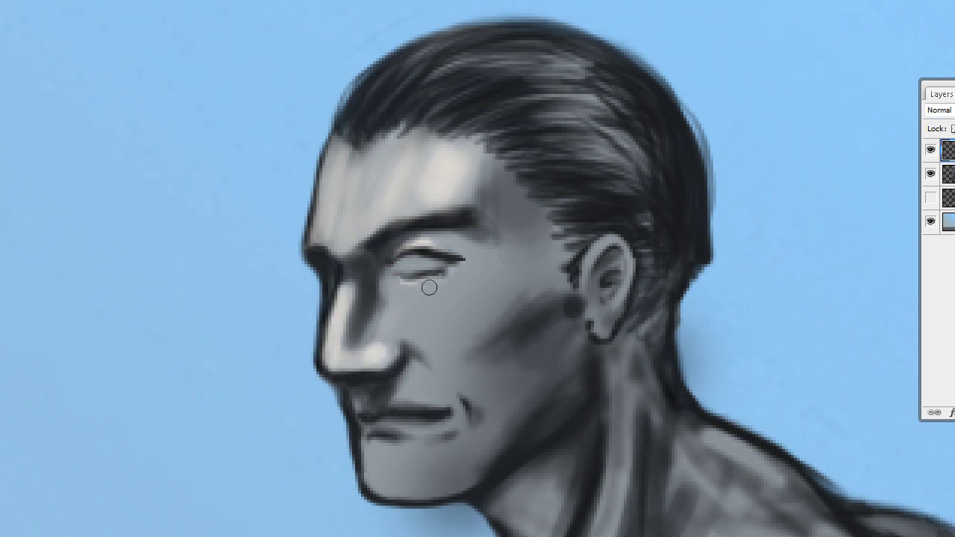
mouse_move(418, 294)
mouse_down()
mouse_move(389, 307)
mouse_move(436, 327)
mouse_move(450, 294)
mouse_move(420, 301)
mouse_move(452, 320)
mouse_move(391, 333)
mouse_up()
mouse_move(390, 298)
mouse_down()
mouse_move(465, 284)
mouse_move(398, 313)
mouse_up()
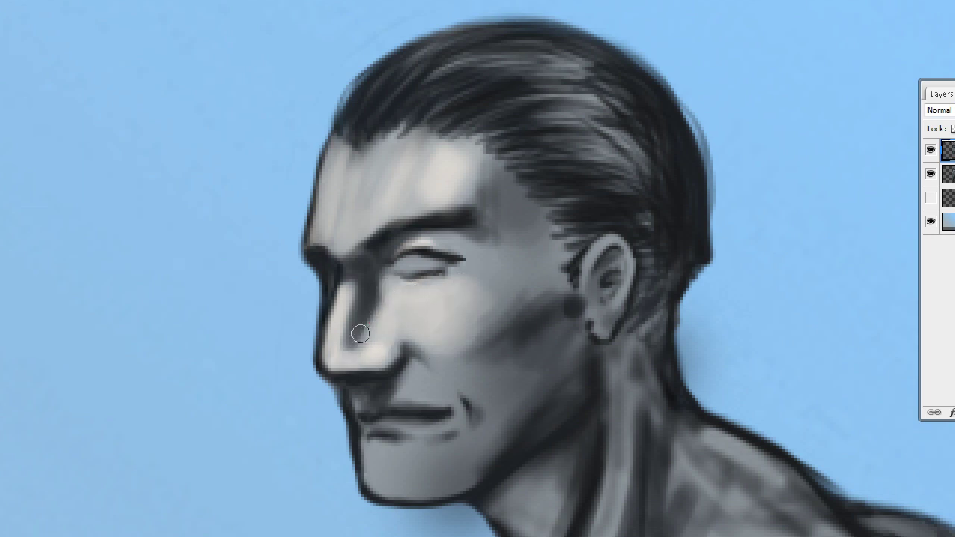
mouse_move(425, 176)
mouse_down()
mouse_move(381, 214)
mouse_move(329, 217)
mouse_move(351, 191)
mouse_move(340, 152)
mouse_move(336, 224)
mouse_move(373, 221)
mouse_move(347, 275)
mouse_move(447, 314)
mouse_up()
mouse_move(482, 164)
mouse_down()
mouse_move(475, 294)
mouse_move(466, 301)
mouse_move(532, 271)
mouse_move(514, 385)
mouse_move(548, 396)
mouse_move(617, 261)
mouse_move(553, 377)
mouse_move(562, 297)
mouse_move(563, 310)
mouse_move(457, 384)
mouse_move(475, 348)
mouse_move(417, 387)
mouse_move(485, 363)
mouse_move(462, 440)
mouse_move(383, 423)
mouse_move(380, 456)
mouse_move(401, 479)
mouse_move(385, 456)
mouse_move(410, 469)
mouse_move(450, 459)
mouse_move(374, 434)
mouse_up()
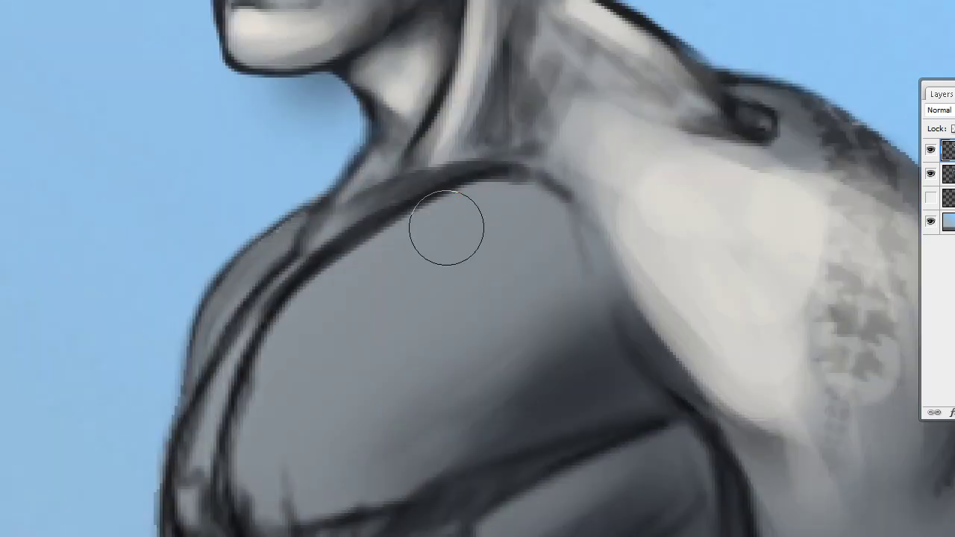
Step: Paint bright soft highlights across the upper shoulder and lower shoulder band, resizing the brush
mouse_move(467, 216)
mouse_down()
mouse_move(474, 226)
mouse_move(469, 220)
mouse_move(288, 318)
mouse_move(515, 302)
mouse_move(438, 277)
mouse_move(441, 418)
mouse_move(539, 311)
mouse_move(499, 395)
mouse_move(453, 399)
mouse_move(572, 256)
mouse_move(583, 351)
mouse_move(479, 391)
mouse_move(568, 373)
mouse_up()
key(bracketright)
key(bracketleft)
key(bracketleft)
key(bracketleft)
key(bracketright)
key(bracketright)
key(bracketright)
mouse_move(546, 410)
mouse_down()
mouse_move(605, 512)
mouse_move(478, 533)
mouse_up()
Step: Brighten the shoulder edge and lighten the dark edge from neck to shoulder
key(ctrl+minus)
mouse_move(371, 252)
mouse_down()
mouse_move(303, 419)
mouse_move(347, 322)
mouse_move(301, 465)
mouse_up()
Step: Lighten the chest and the chest-to-shoulder edge with a larger brush
key(ctrl+plus)
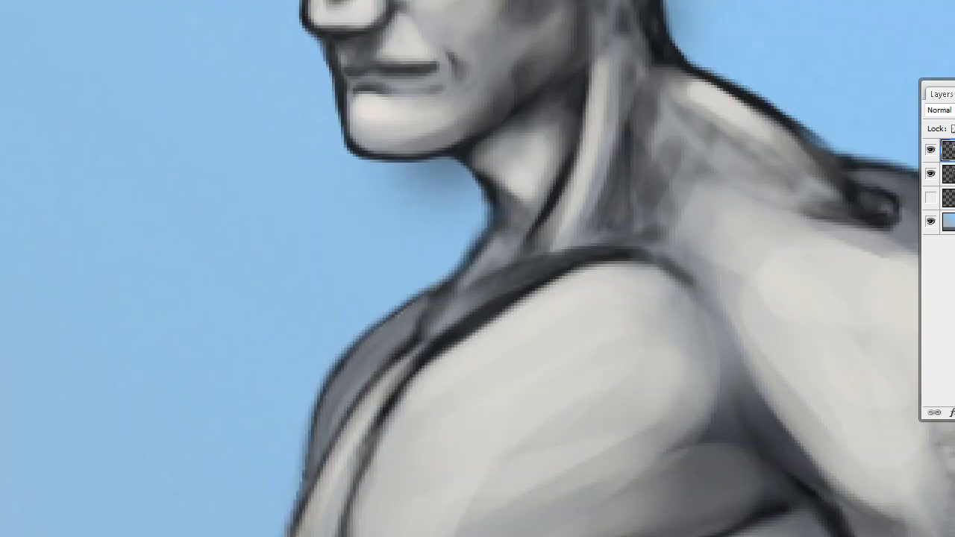
mouse_move(476, 300)
mouse_down()
mouse_move(591, 245)
mouse_move(374, 365)
mouse_move(324, 417)
mouse_move(367, 359)
mouse_up()
key(ctrl+minus)
key(ctrl+plus)
key(bracketright)
key(bracketright)
key(bracketright)
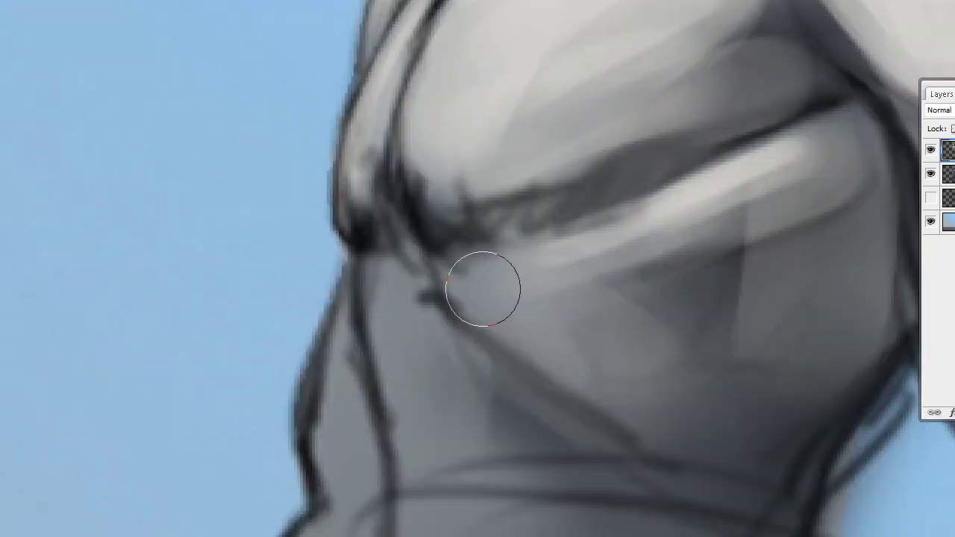
mouse_move(629, 364)
mouse_down()
mouse_move(495, 295)
mouse_move(393, 312)
mouse_move(396, 367)
mouse_move(418, 418)
mouse_up()
scroll(525, 340, right, 3)
drag(525, 340, 490, 406)
Step: Add soft light strokes across the lower torso and along its edge
scroll(490, 406, down, 5)
scroll(490, 405, left, 2)
drag(367, 388, 396, 247)
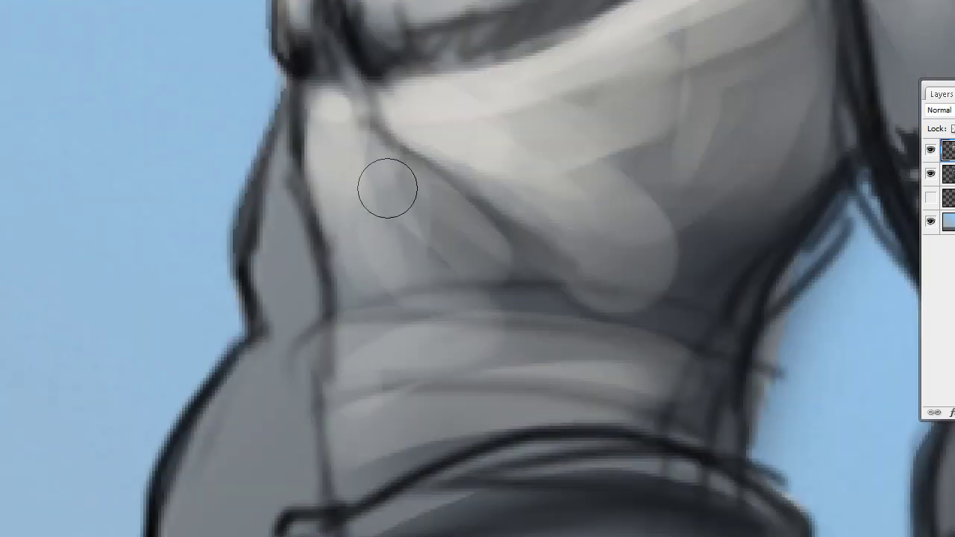
key(ctrl+minus)
mouse_move(470, 224)
mouse_down()
mouse_move(480, 309)
mouse_move(416, 533)
mouse_move(448, 477)
mouse_move(471, 276)
mouse_up()
scroll(459, 358, down, 2)
key(ctrl+plus)
scroll(470, 276, down, 5)
mouse_move(336, 224)
mouse_down()
mouse_move(463, 290)
mouse_move(522, 247)
mouse_up()
Step: Lighten more of the torso and add light strokes near the arm tattoo
scroll(523, 246, up, 2)
drag(580, 271, 447, 336)
scroll(448, 336, up, 2)
scroll(478, 269, down, 3)
scroll(477, 269, right, 3)
mouse_move(437, 239)
mouse_down()
mouse_move(649, 218)
mouse_move(621, 210)
mouse_move(683, 217)
mouse_move(539, 321)
mouse_move(607, 180)
mouse_move(640, 288)
mouse_move(472, 228)
mouse_move(527, 164)
mouse_move(530, 235)
mouse_move(566, 215)
mouse_up()
Step: Check the brush settings and bring the chest and shoulder back into view
scroll(640, 295, down, 3)
scroll(527, 166, down, 2)
scroll(566, 215, down, 2)
scroll(565, 215, up, 5)
scroll(478, 269, up, 1)
right_click(374, 413)
key(Return)
scroll(390, 276, down, 3)
scroll(161, 16, up, 3)
drag(162, 17, 241, 68)
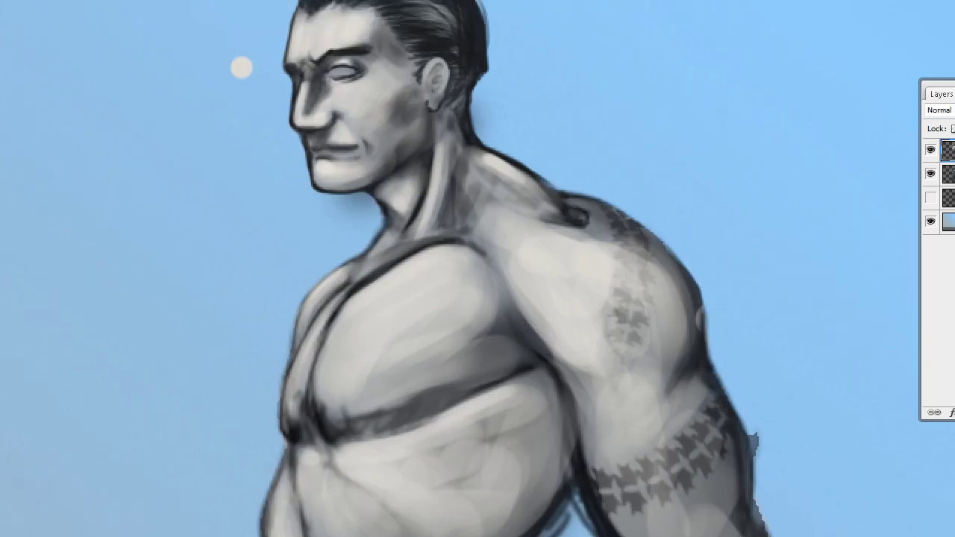
Step: Shade darker under the pectoral, armpit and bicep crease, softening the upper chest
mouse_move(509, 343)
mouse_down()
mouse_move(494, 386)
mouse_move(318, 416)
mouse_move(426, 381)
mouse_move(295, 414)
mouse_up()
key(])
key(])
key(])
key(])
mouse_move(463, 329)
mouse_down()
mouse_move(443, 321)
mouse_move(482, 310)
mouse_move(447, 351)
mouse_up()
key([)
drag(523, 347, 407, 420)
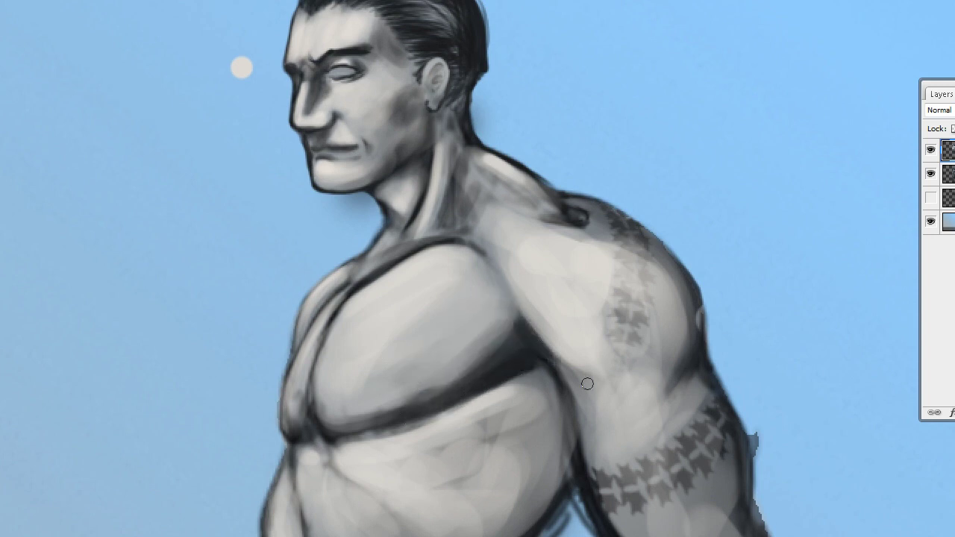
mouse_move(585, 421)
mouse_down()
mouse_move(578, 396)
mouse_move(678, 322)
mouse_move(672, 379)
mouse_move(650, 434)
mouse_up()
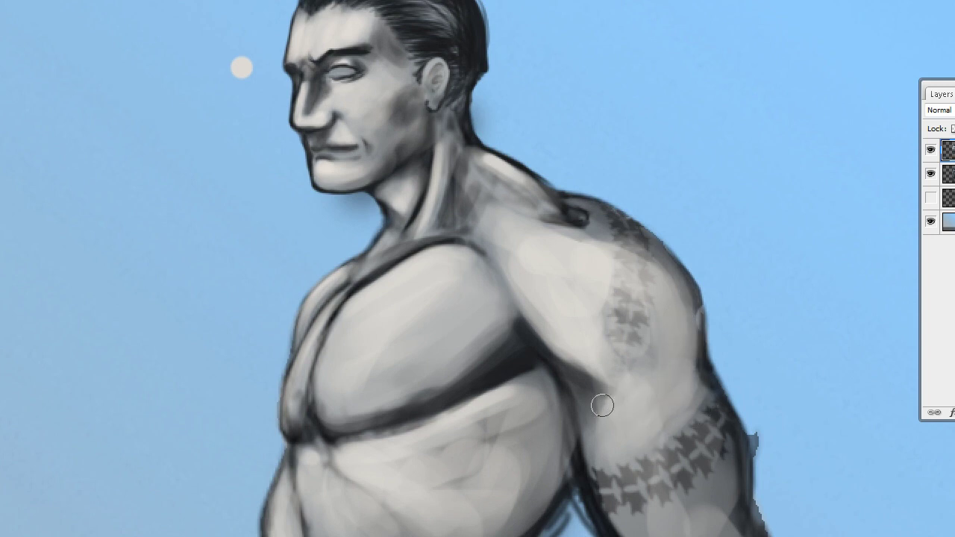
drag(655, 242, 655, 243)
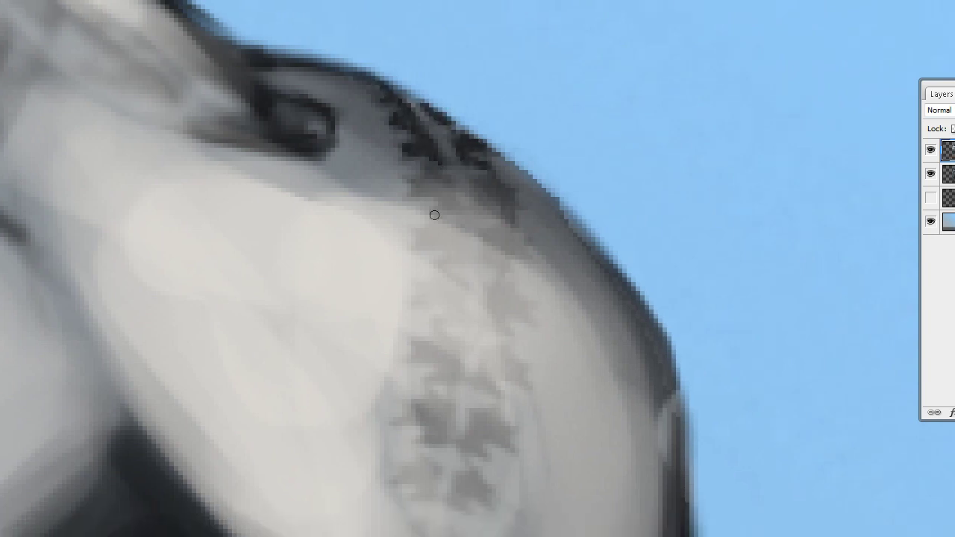
Step: Paint dark zigzag tattoo strokes along the top of the shoulder
mouse_move(433, 213)
mouse_down()
mouse_move(331, 256)
mouse_move(356, 249)
mouse_up()
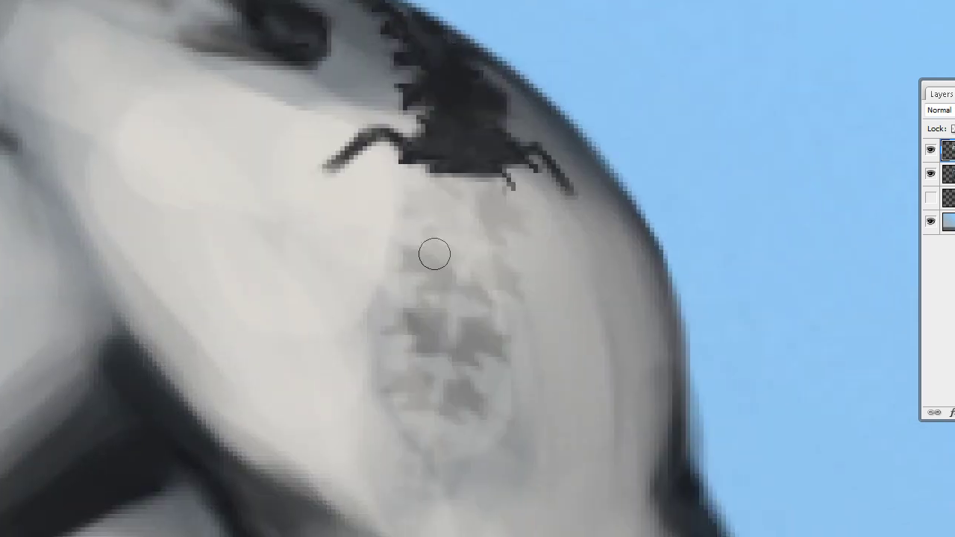
drag(313, 84, 386, 144)
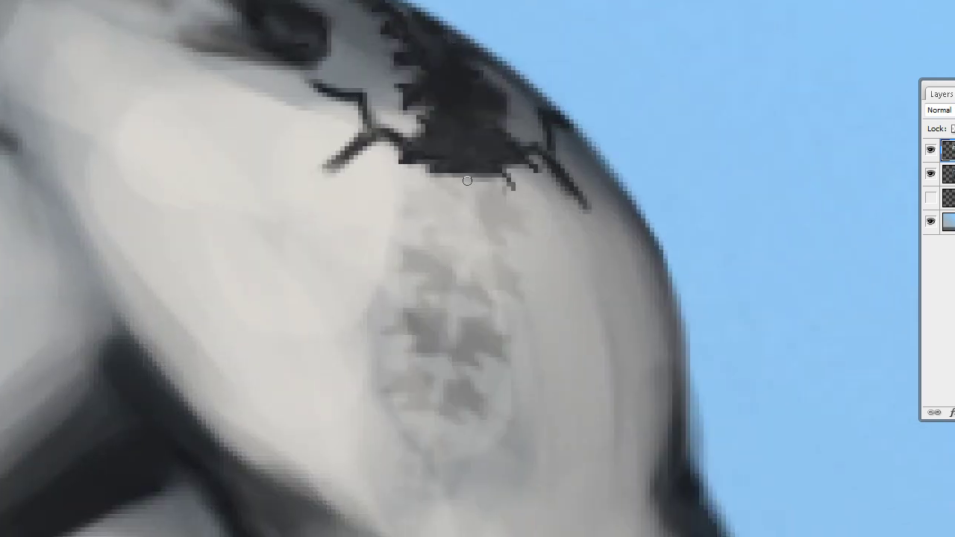
drag(542, 185, 621, 333)
drag(362, 169, 314, 251)
drag(351, 224, 280, 317)
scroll(291, 343, left, 5)
Step: Add hook-shaped dark curves to the shoulder tattoo
drag(496, 230, 412, 102)
drag(359, 142, 440, 195)
drag(363, 127, 396, 256)
drag(357, 143, 437, 149)
mouse_move(377, 112)
mouse_down()
mouse_move(416, 218)
mouse_move(380, 286)
mouse_move(431, 314)
mouse_up()
scroll(432, 314, right, 6)
Step: Add curls to the tattoo ornament and double up its curved strokes
drag(507, 221, 600, 263)
drag(258, 246, 307, 286)
mouse_move(549, 222)
mouse_down()
mouse_move(506, 343)
mouse_move(302, 306)
mouse_up()
drag(514, 237, 526, 357)
mouse_move(365, 197)
mouse_down()
mouse_move(349, 261)
mouse_move(300, 304)
mouse_up()
Step: Thicken the middle S-curve, fill the ornament's centre, then view the whole figure in another screen mode
mouse_move(377, 176)
mouse_down()
mouse_move(396, 215)
mouse_move(429, 212)
mouse_up()
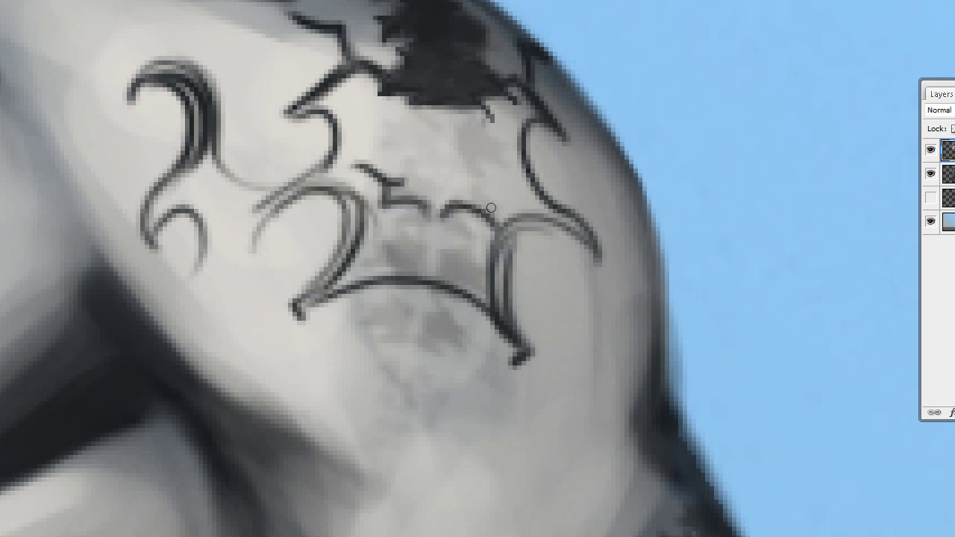
mouse_move(472, 191)
mouse_down()
mouse_move(493, 216)
mouse_move(407, 187)
mouse_move(430, 190)
mouse_move(429, 206)
mouse_move(478, 196)
mouse_move(451, 112)
mouse_move(507, 165)
mouse_move(414, 177)
mouse_up()
key(ctrl+0)
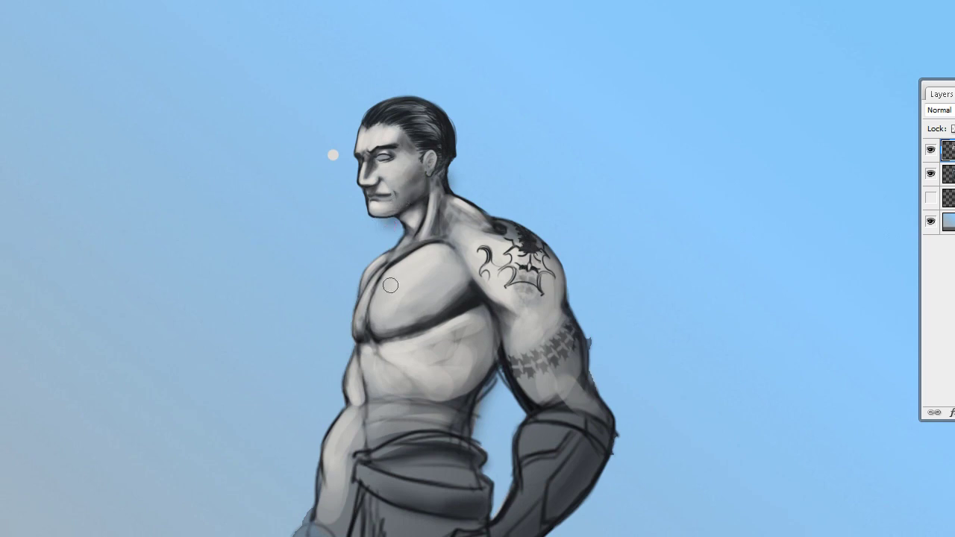
key(f)
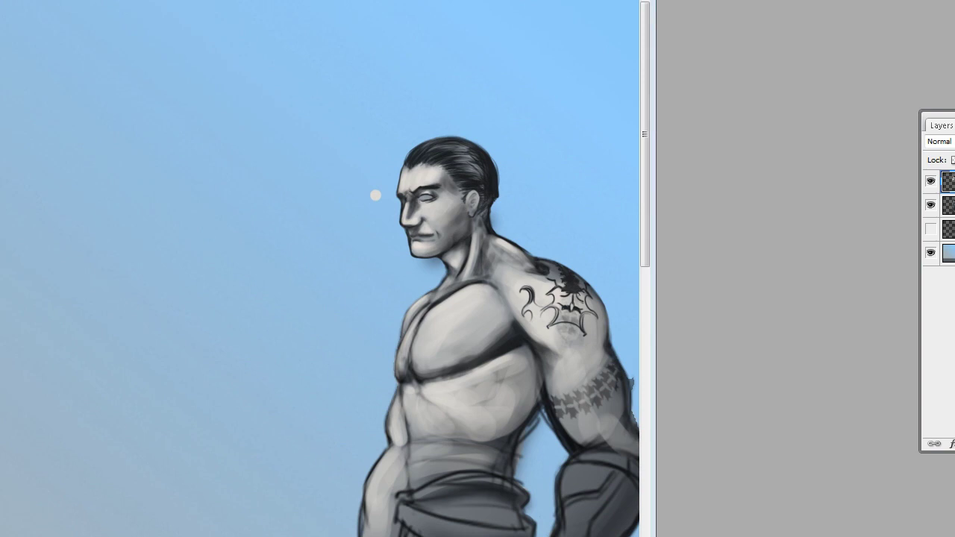